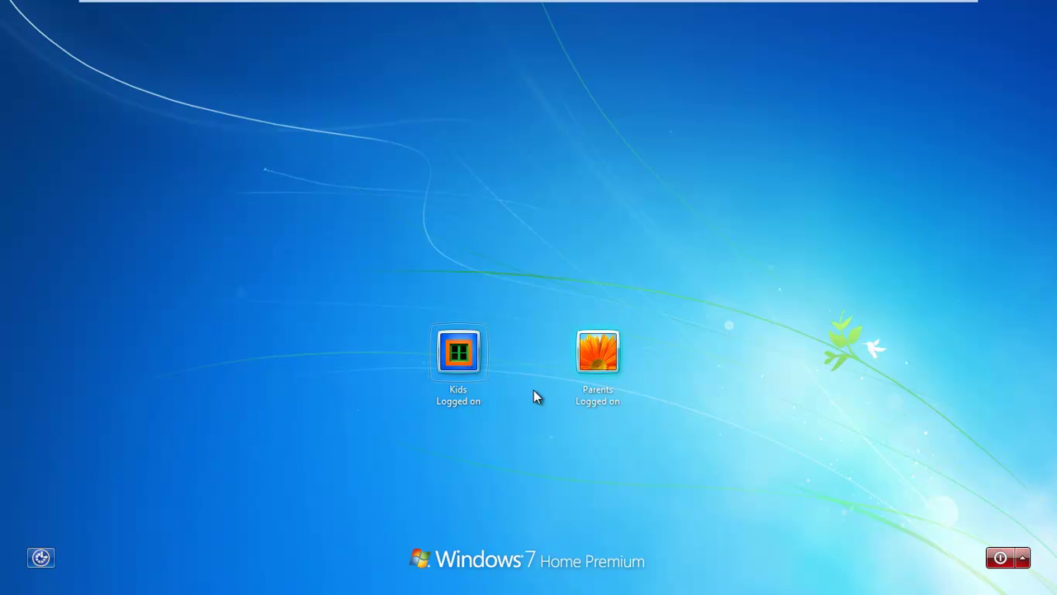
# - Log on to the Parents account by entering the account password
pyautogui.click(588, 354)
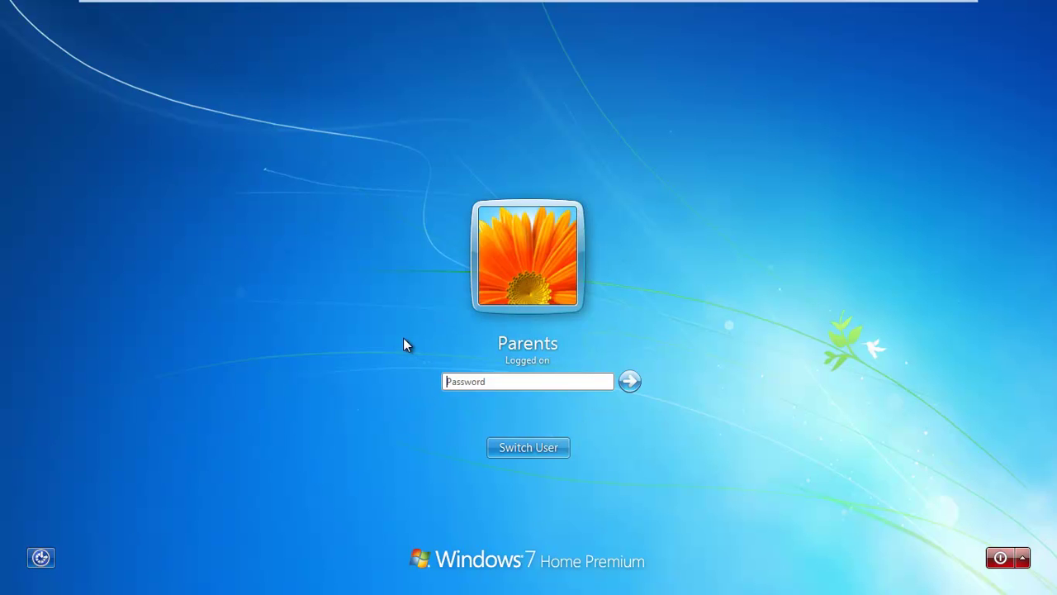
pyautogui.write('•••••')
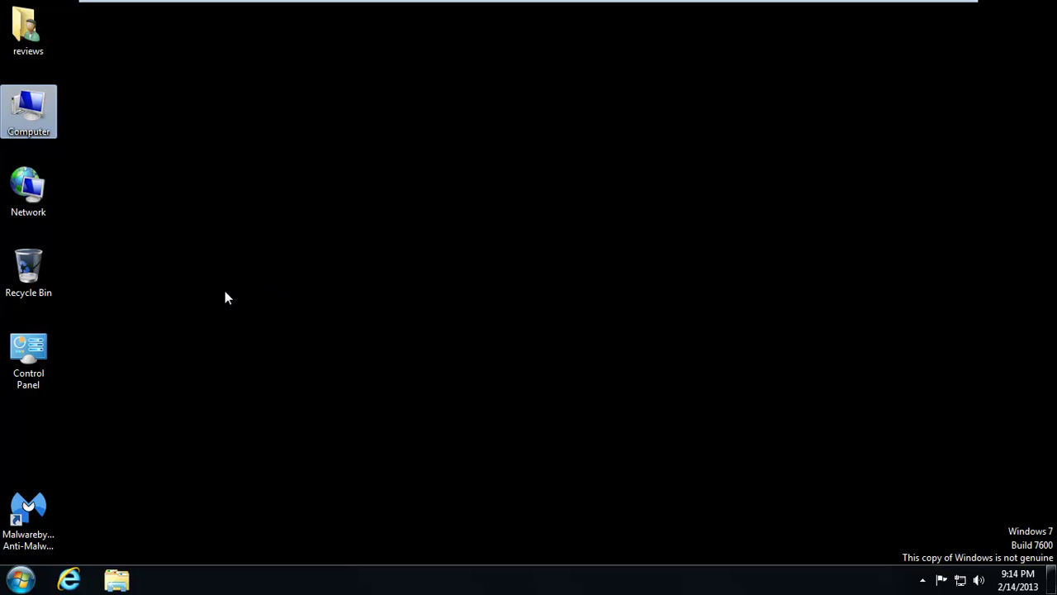
pyautogui.doubleClick(37, 108)
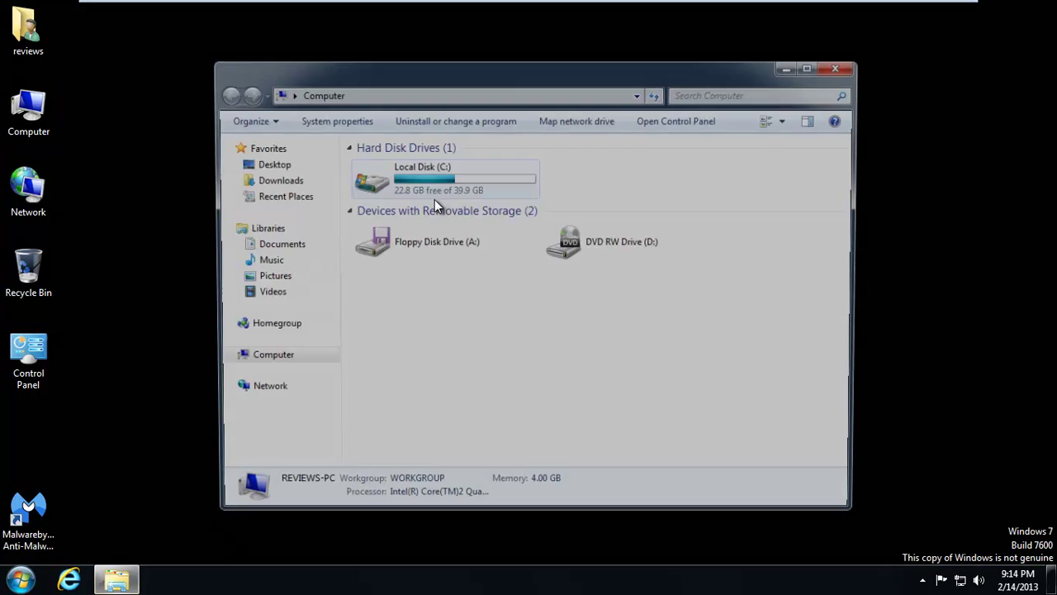
pyautogui.doubleClick(394, 180)
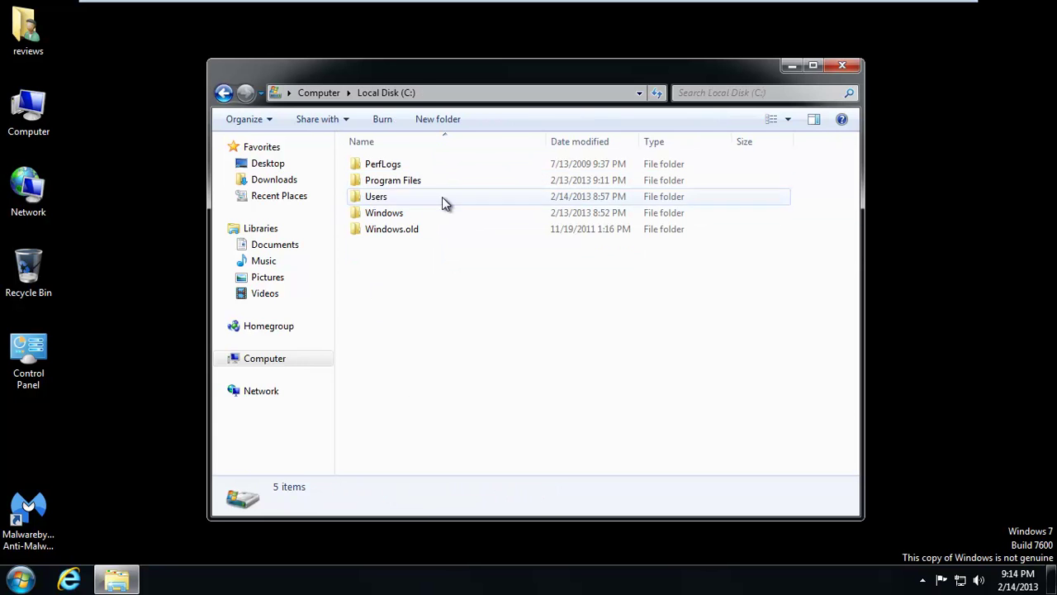
pyautogui.doubleClick(394, 212)
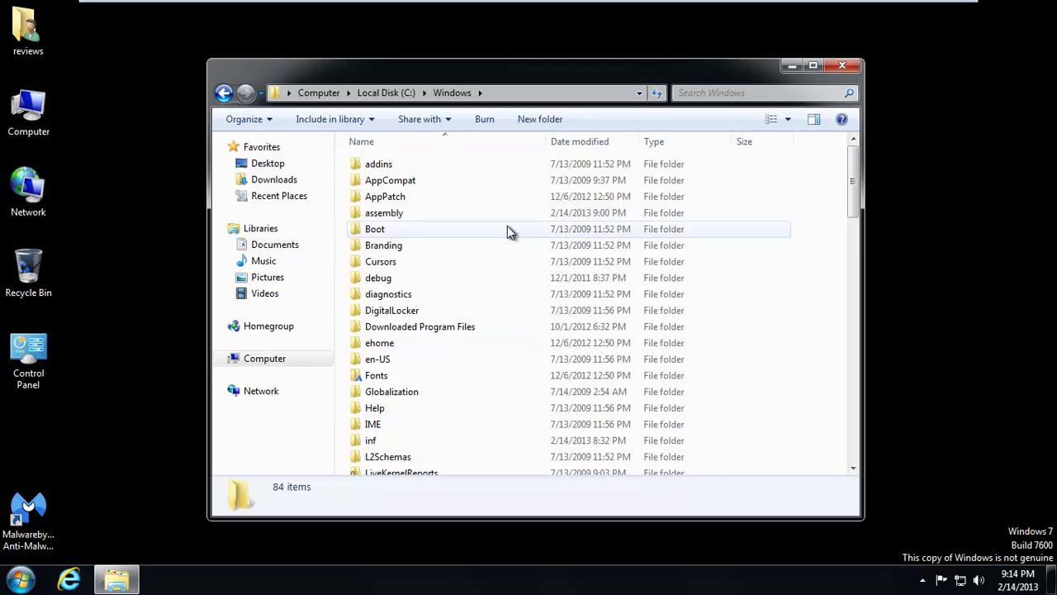
pyautogui.click(842, 65)
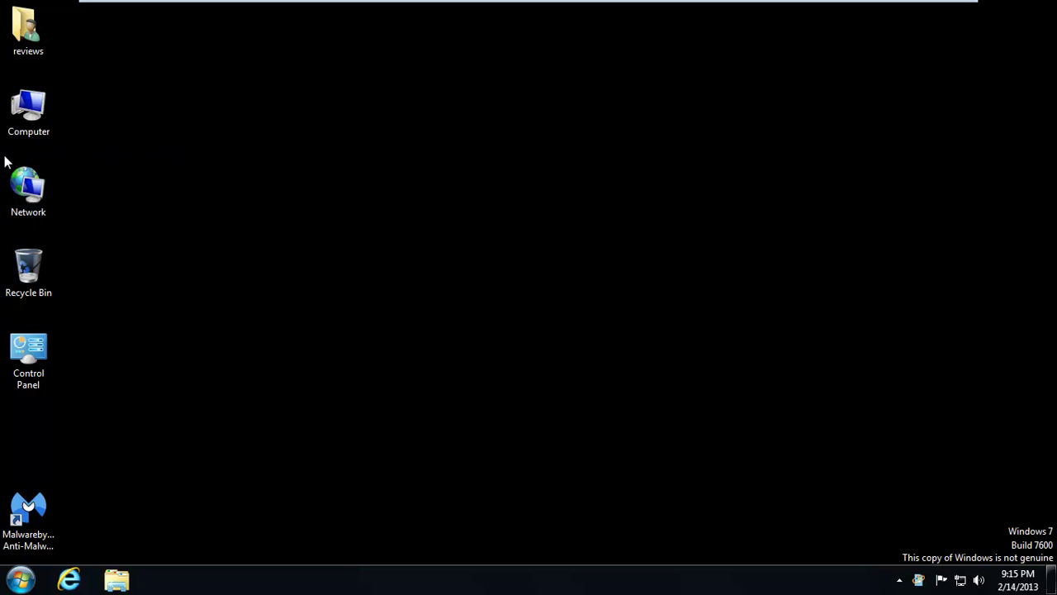
# - Browse to the C:\Windows\System32\drivers\etc folder from Computer
pyautogui.doubleClick(37, 104)
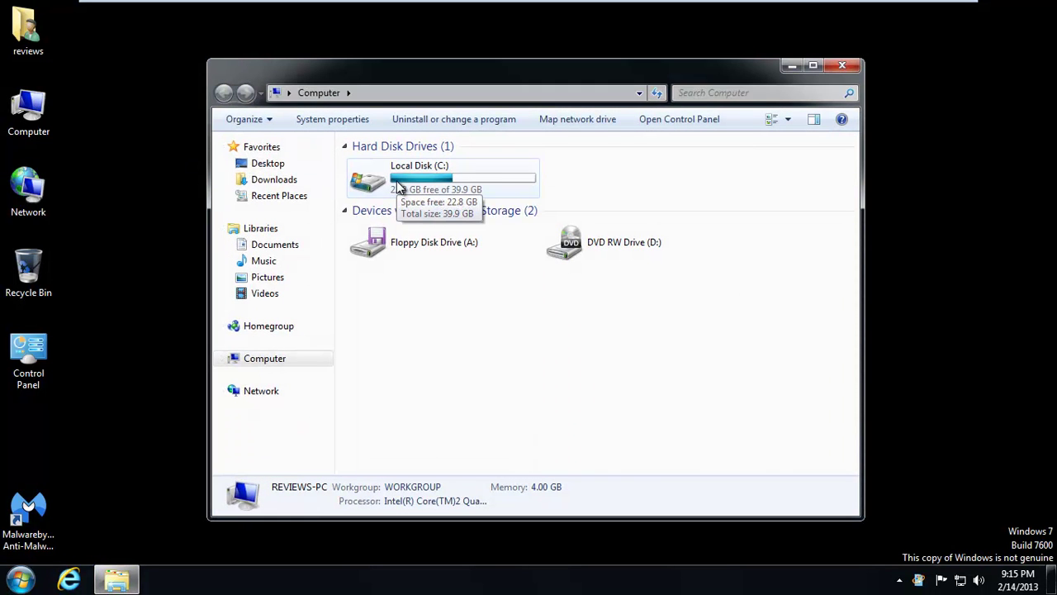
pyautogui.doubleClick(399, 186)
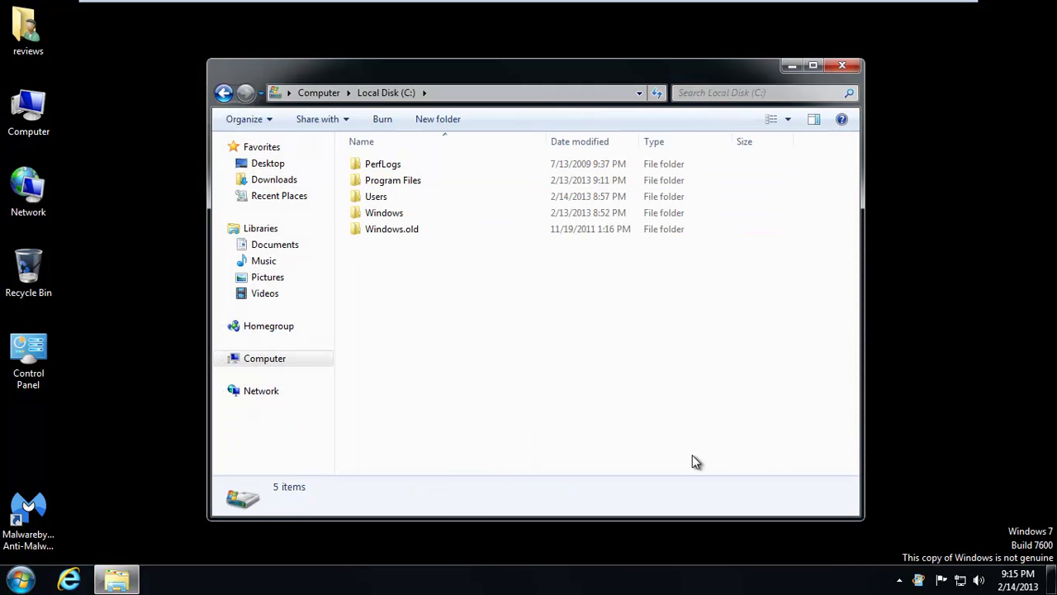
pyautogui.doubleClick(384, 213)
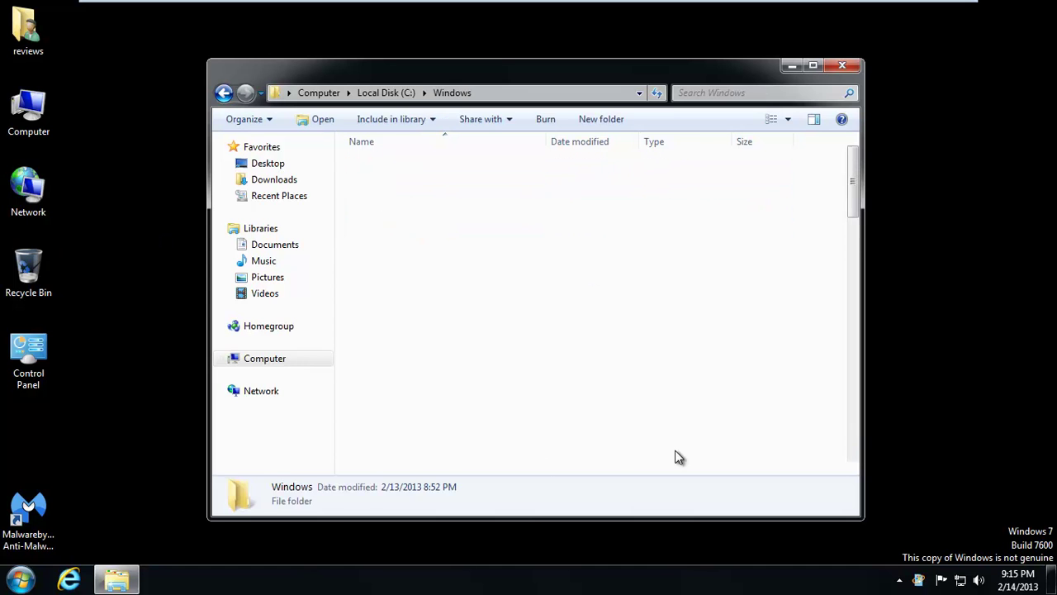
pyautogui.scroll(-7, 395, 268)
pyautogui.scroll(-5, 397, 269)
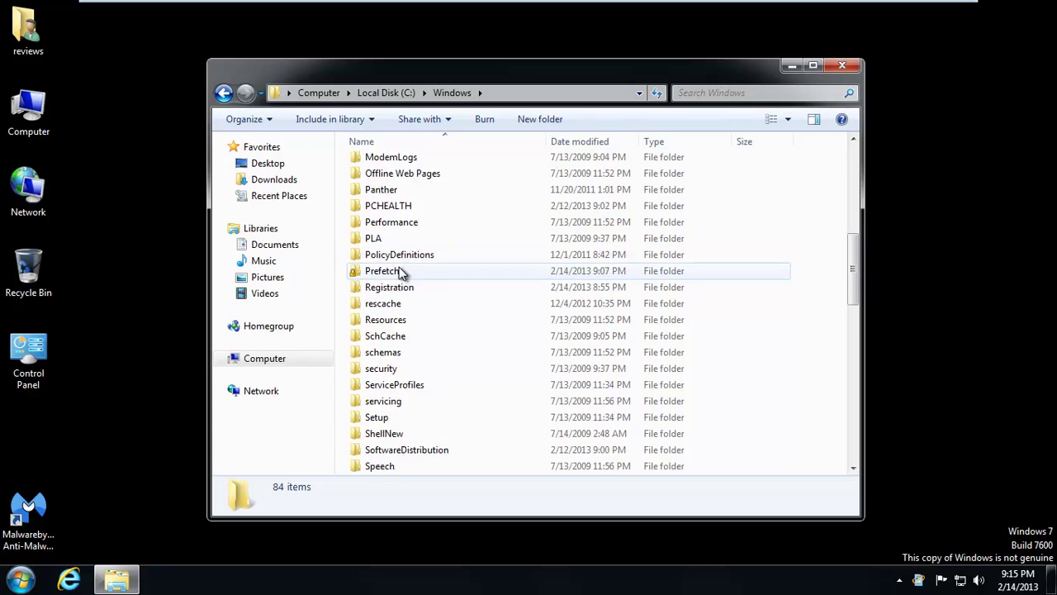
pyautogui.doubleClick(384, 304)
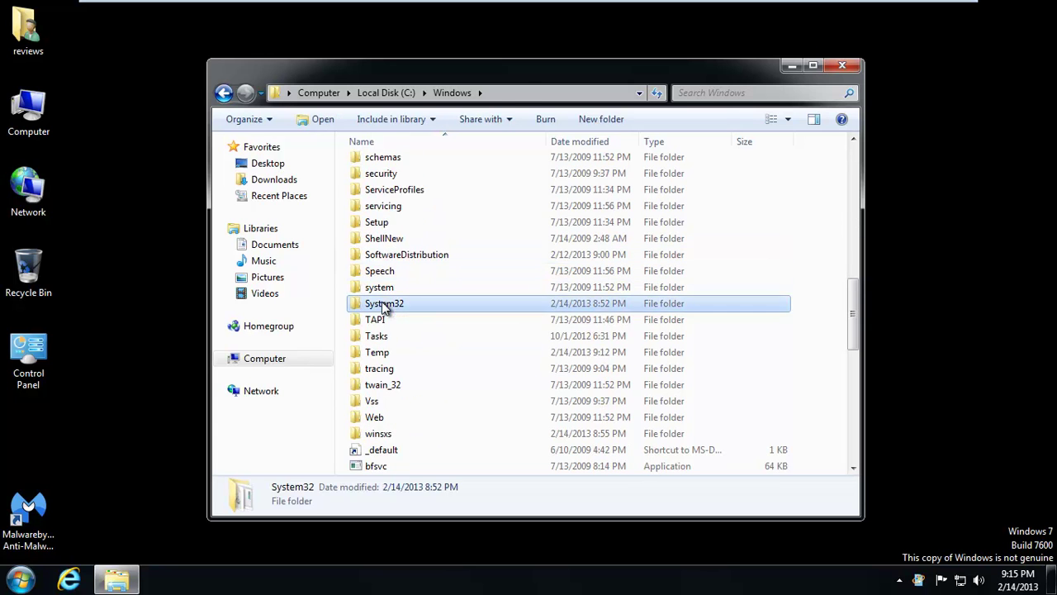
pyautogui.scroll(-2, 519, 191)
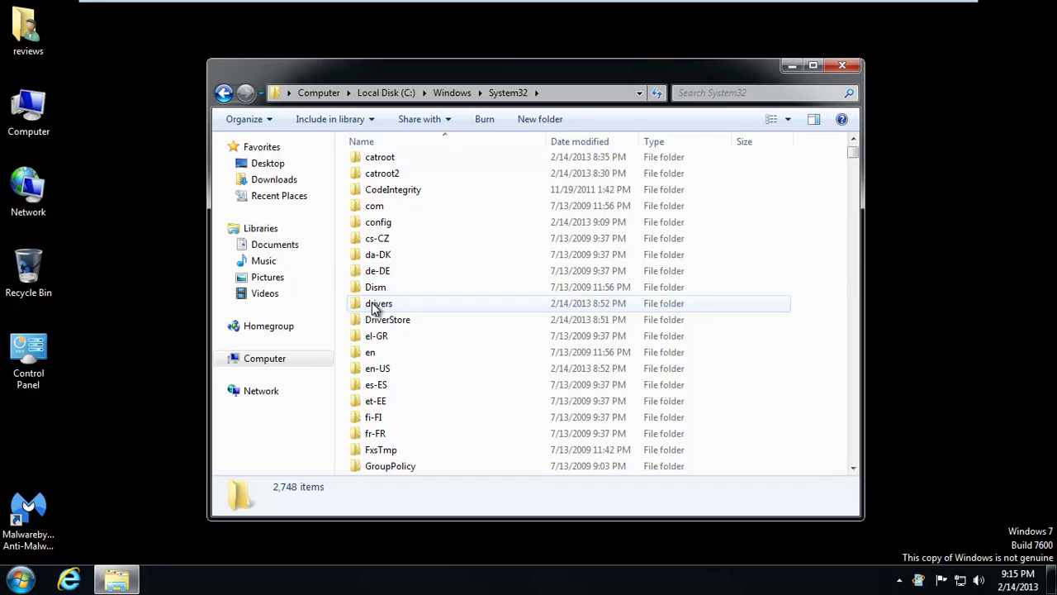
pyautogui.doubleClick(372, 304)
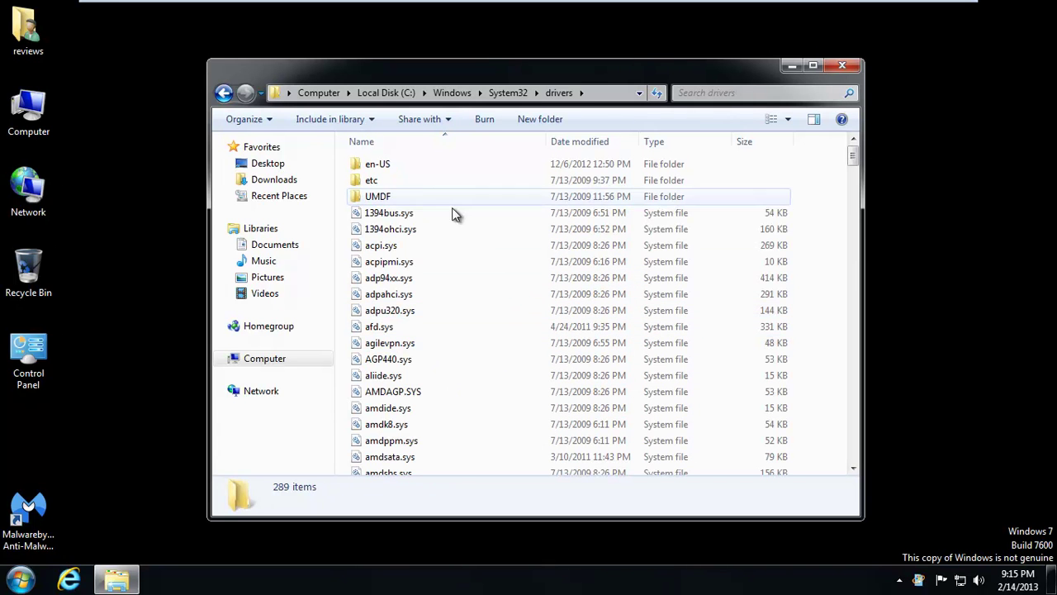
pyautogui.click(382, 181)
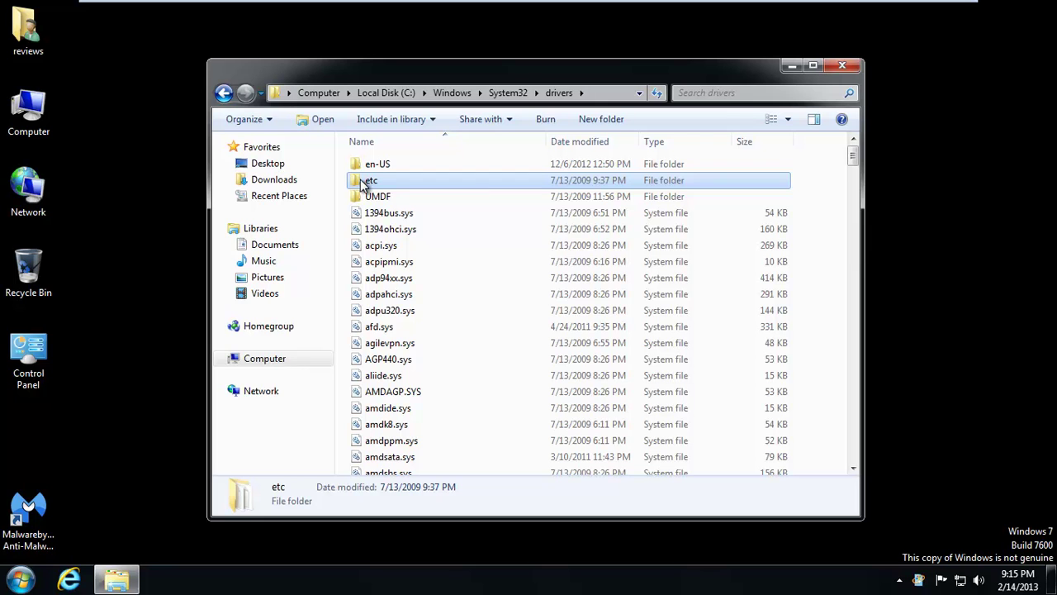
pyautogui.doubleClick(361, 185)
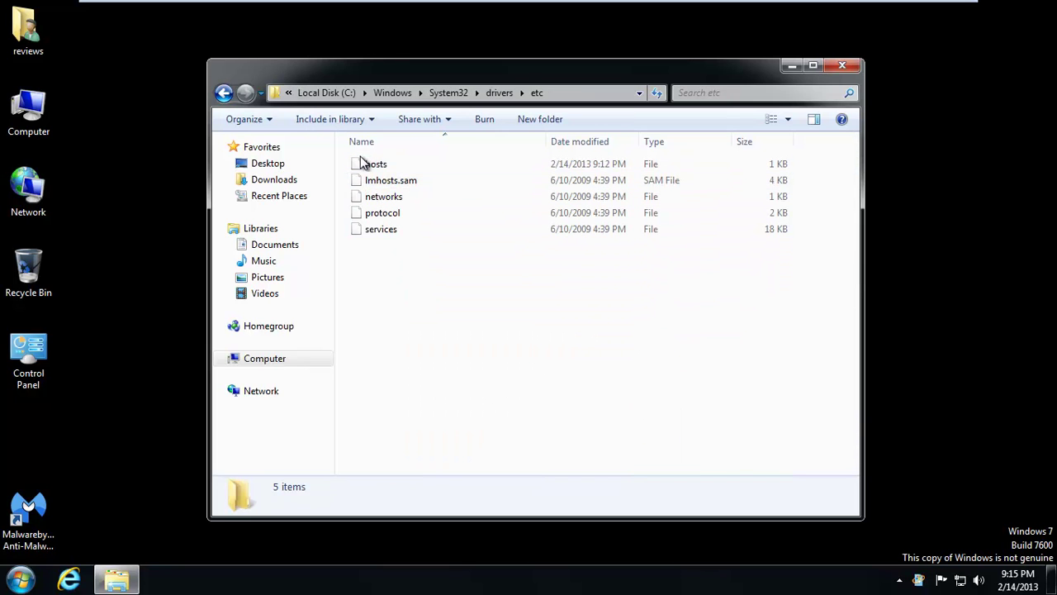
# - Open the hosts file with Notepad
pyautogui.click(372, 164)
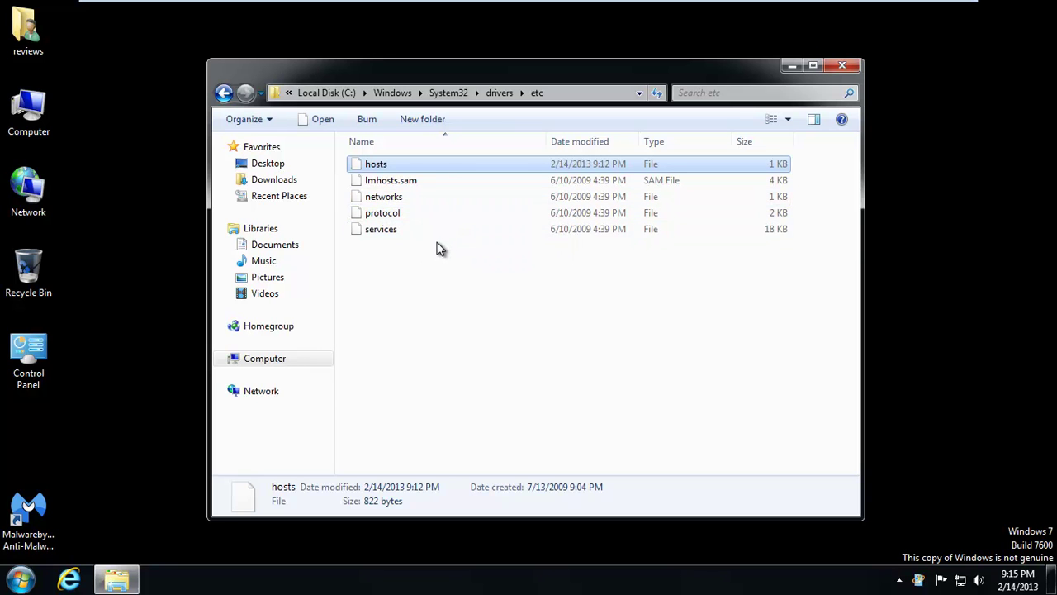
pyautogui.rightClick(358, 165)
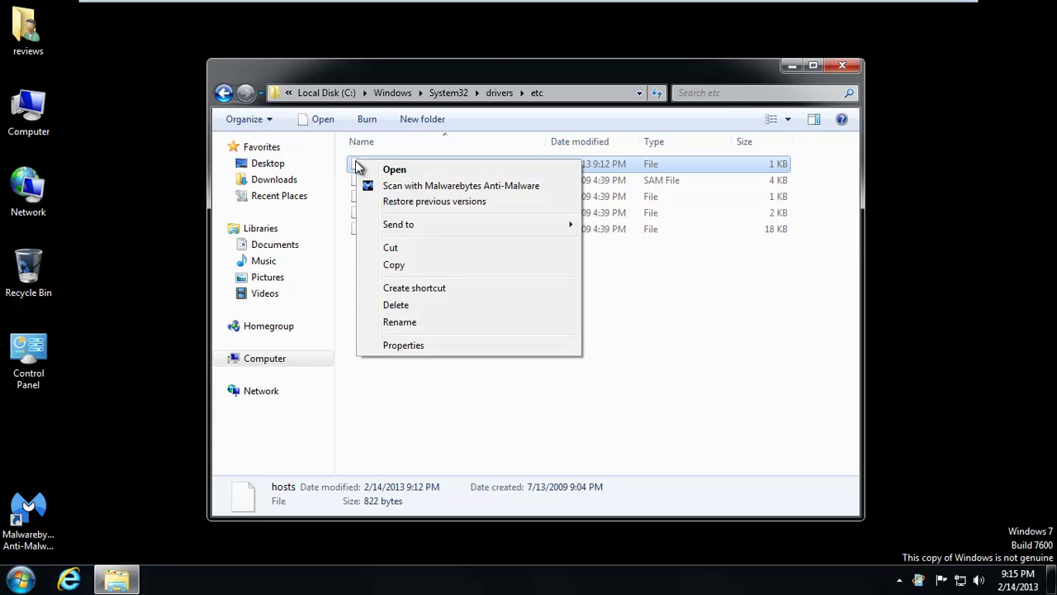
pyautogui.click(386, 171)
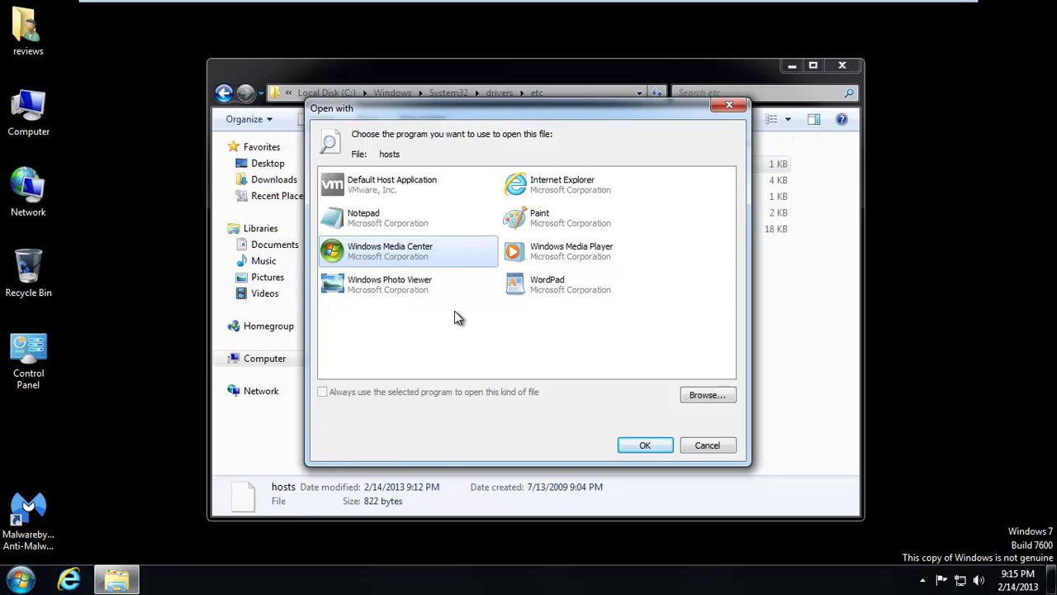
pyautogui.click(350, 219)
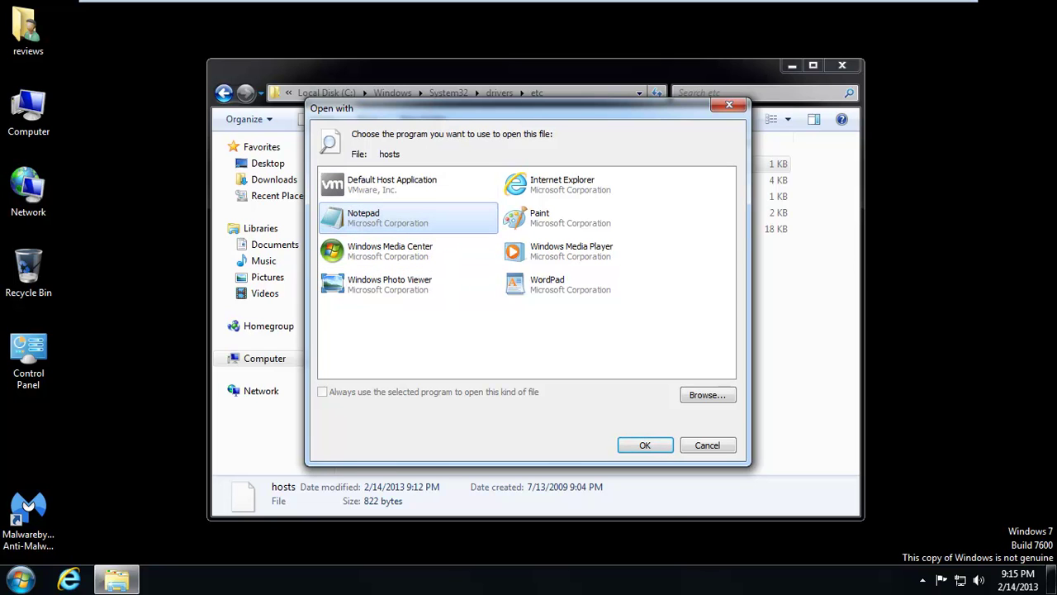
pyautogui.click(646, 446)
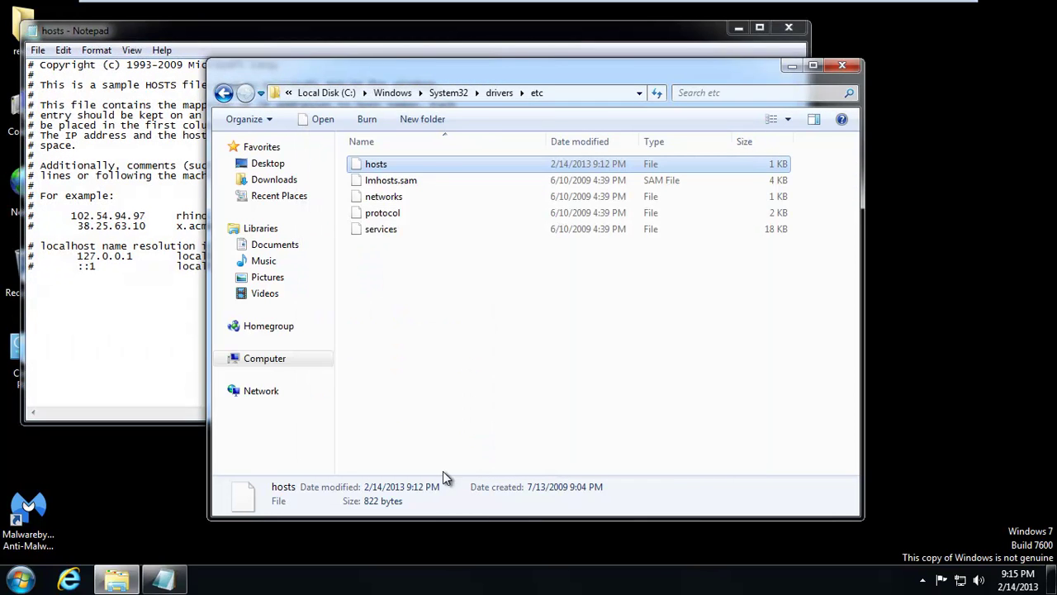
pyautogui.click(174, 375)
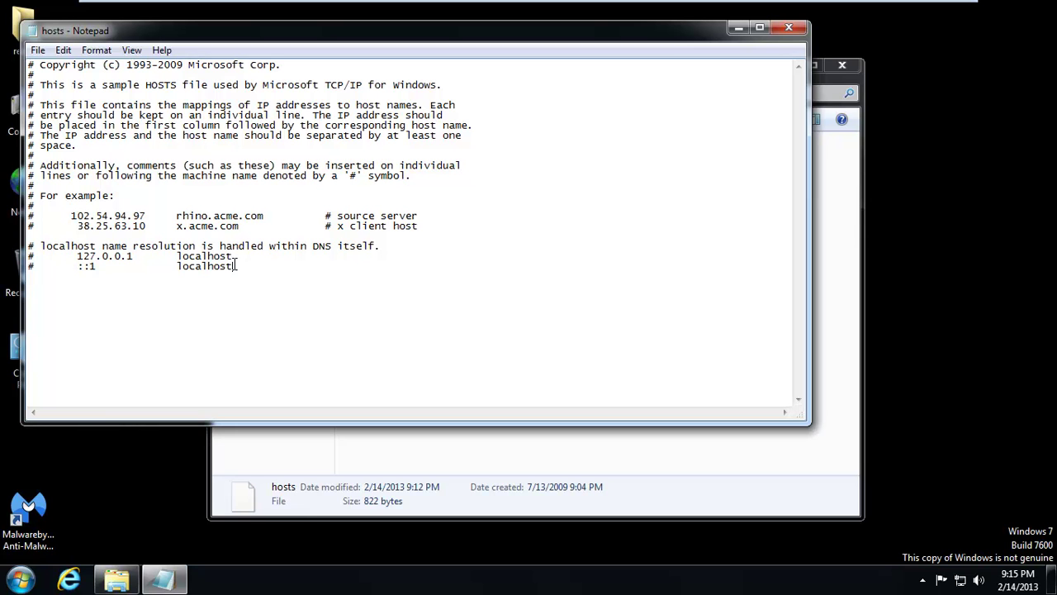
pyautogui.press('Return')
pyautogui.write('127.0.0.1')
pyautogui.press('Tab')
pyautogui.write('www.faceb')
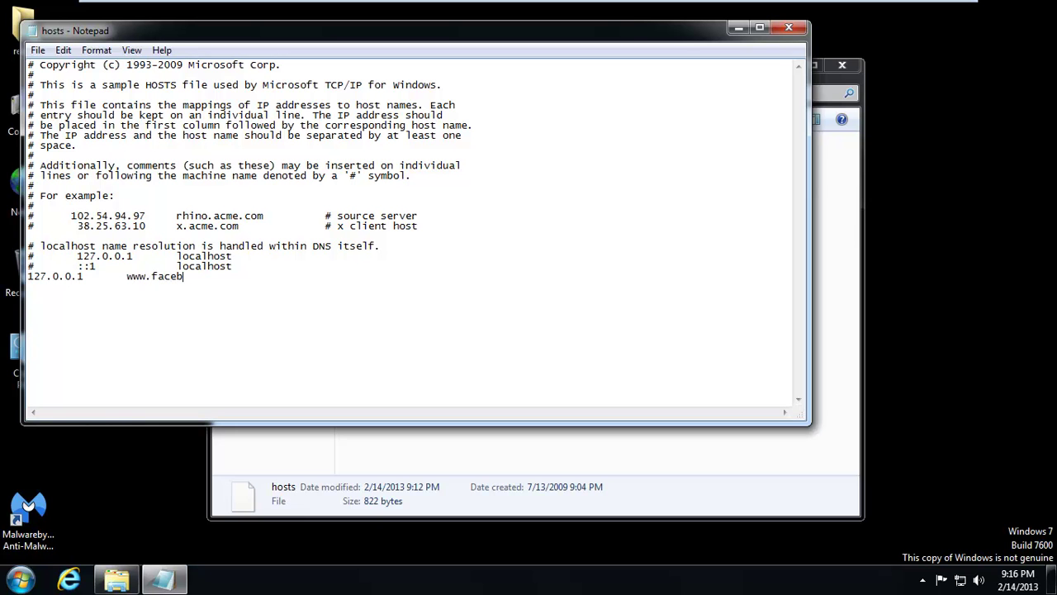
pyautogui.write('ookt')
pyautogui.press('BackSpace')
pyautogui.write('.com')
pyautogui.press('Return')
pyautogui.write('127.0.01')
pyautogui.press('BackSpace')
pyautogui.write('.1')
pyautogui.press('Tab')
pyautogui.write('face')
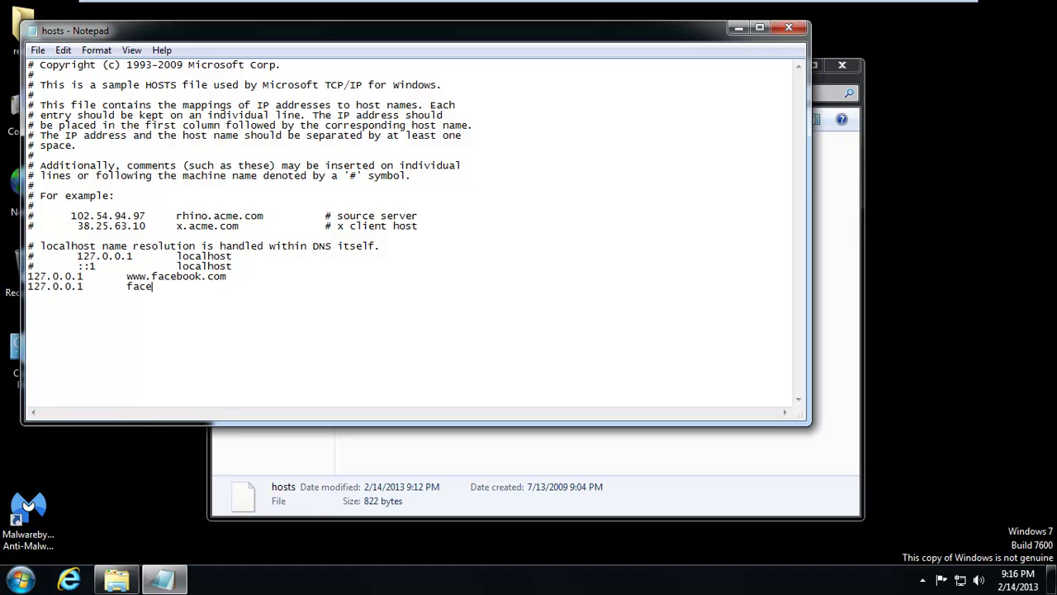
pyautogui.write('book.com')
pyautogui.press('Return')
pyautogui.write('127.0.0.1')
pyautogui.press('Tab')
pyautogui.write('www')
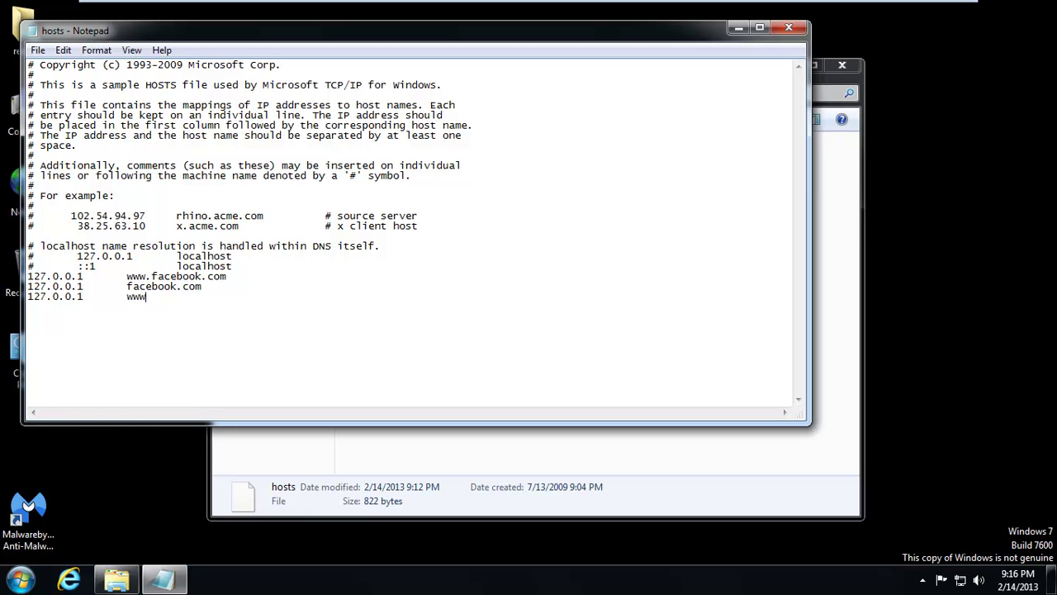
pyautogui.write('.pandior')
pyautogui.press('BackSpace')
pyautogui.press('BackSpace')
pyautogui.press('BackSpace')
pyautogui.write('ora.com')
# - Add a final line to the hosts file that maps pandora.com to 127.0.0.1
pyautogui.press('Return')
pyautogui.write('127.0.0.1')
pyautogui.press('Tab')
pyautogui.write('pandora.')
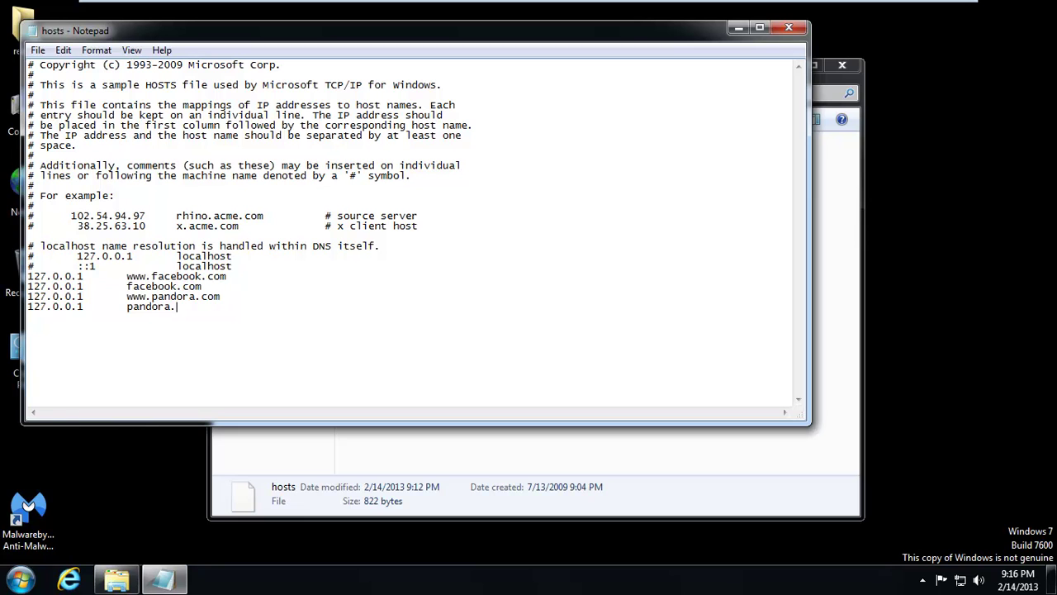
pyautogui.write('com')
pyautogui.moveTo(126, 308); pyautogui.dragTo(222, 328)
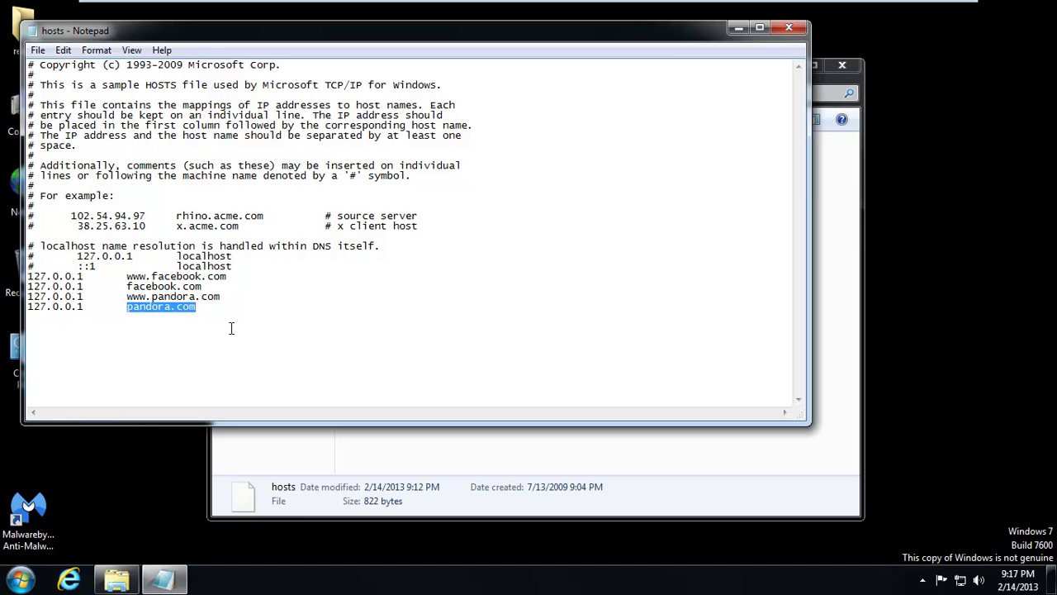
pyautogui.click(231, 327)
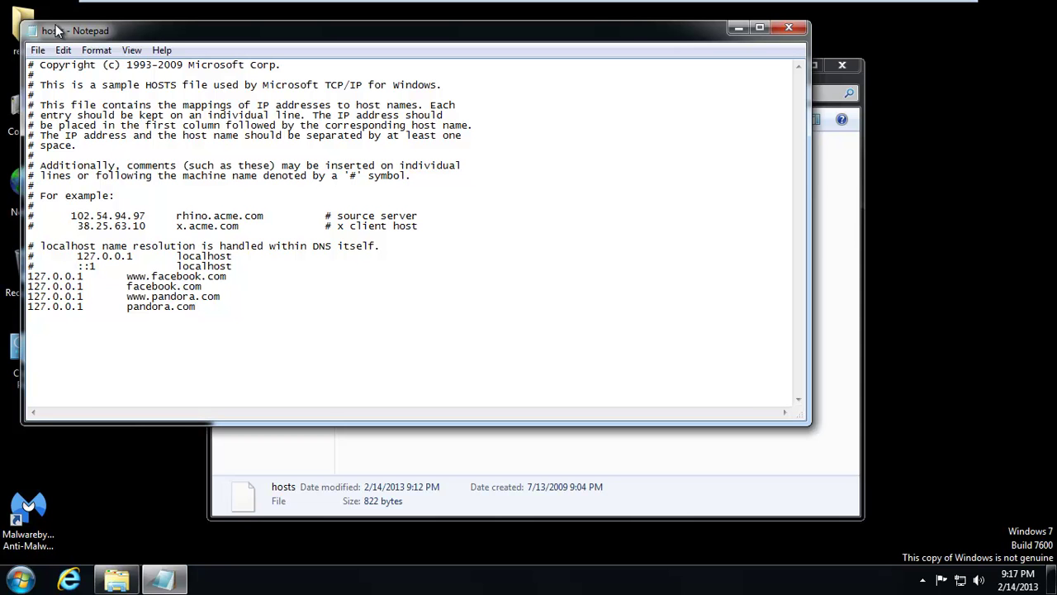
# - Save the edited hosts file and close it
pyautogui.click(38, 50)
pyautogui.click(62, 101)
pyautogui.click(38, 51)
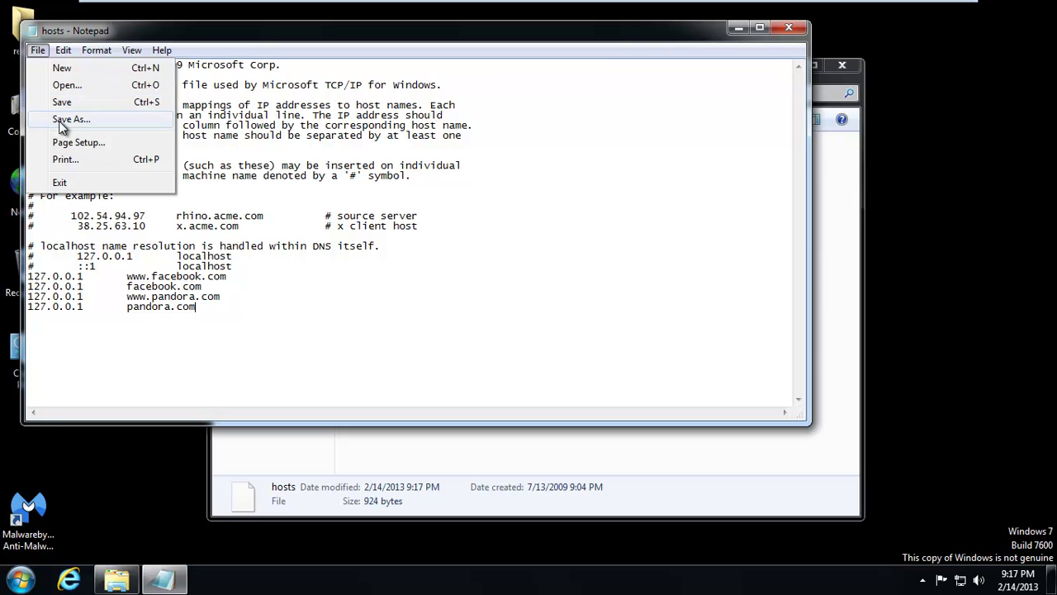
pyautogui.click(763, 294)
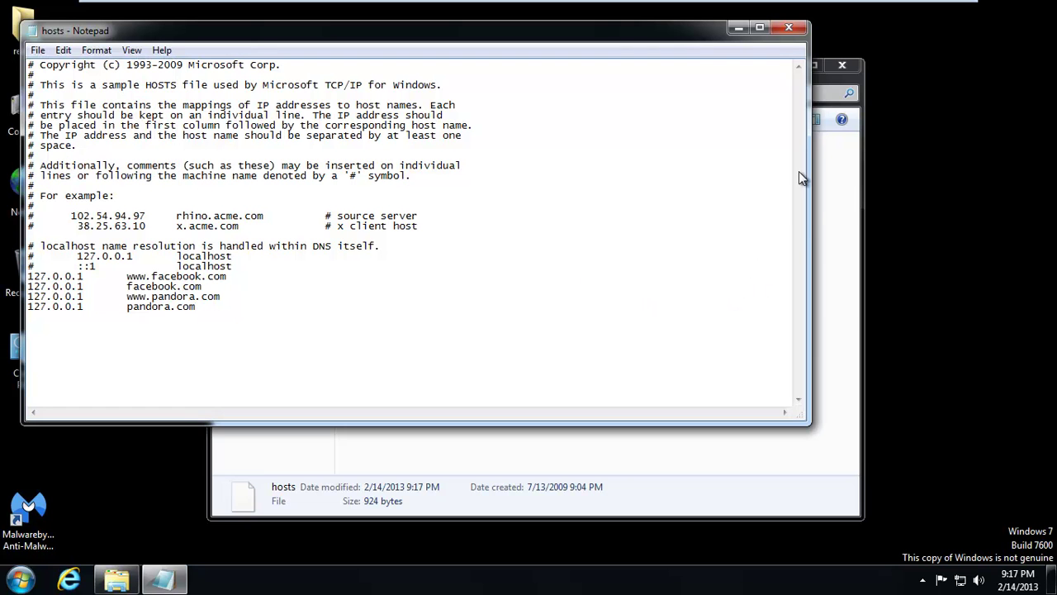
pyautogui.click(776, 30)
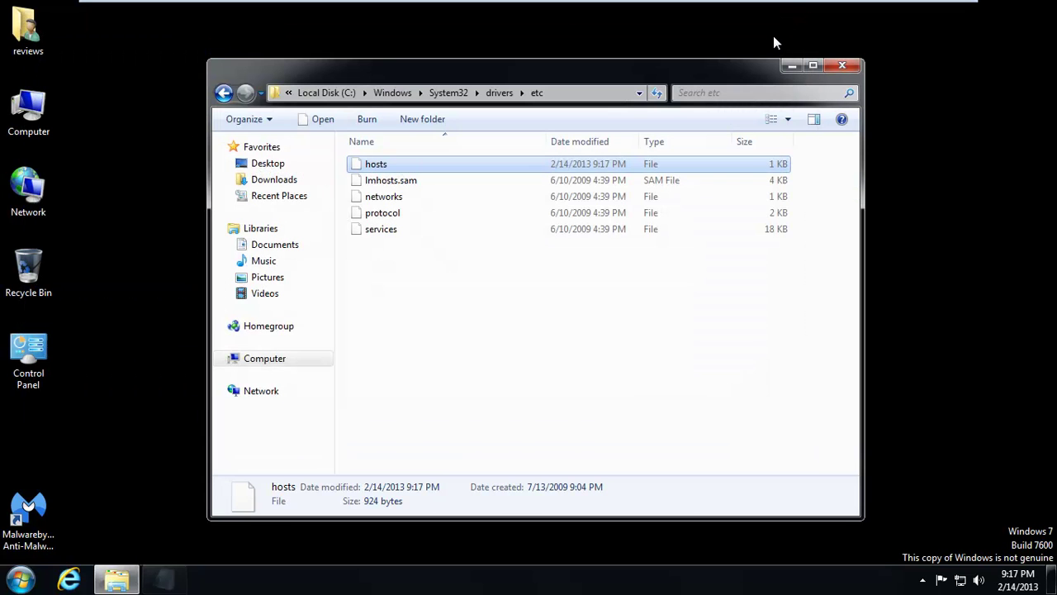
# - Check the Read-only attribute in the hosts file's properties and close the dialog
pyautogui.rightClick(387, 165)
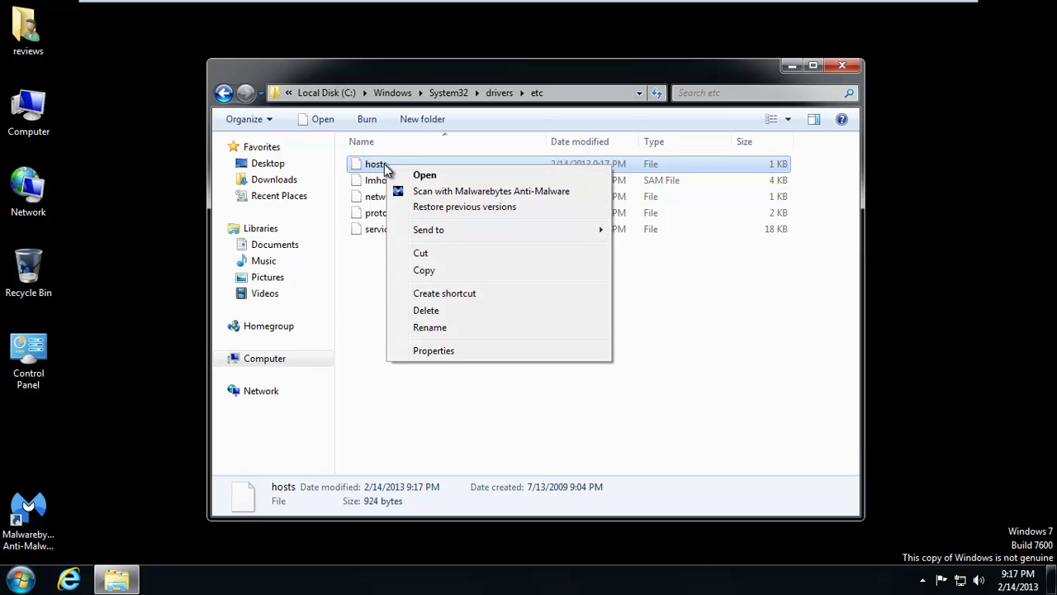
pyautogui.click(447, 352)
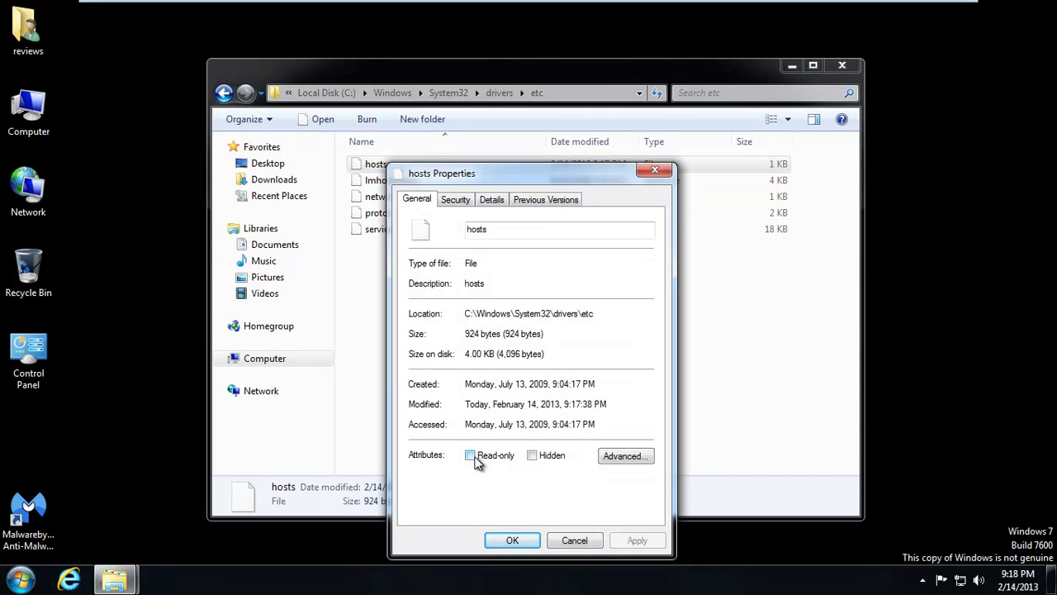
pyautogui.click(512, 540)
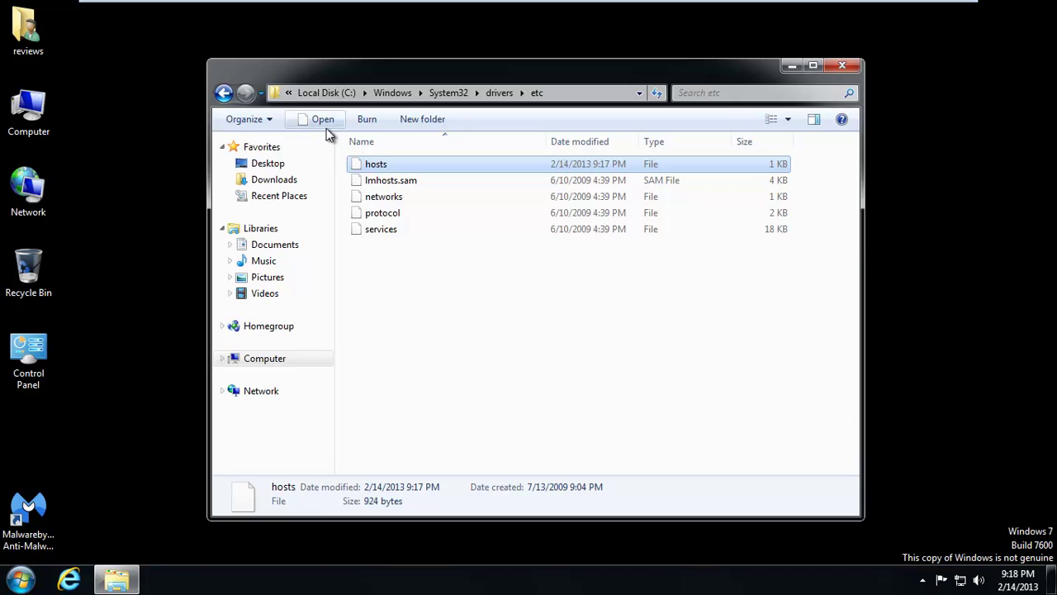
# - Switch from the Parents account to the Kids account
pyautogui.click(21, 579)
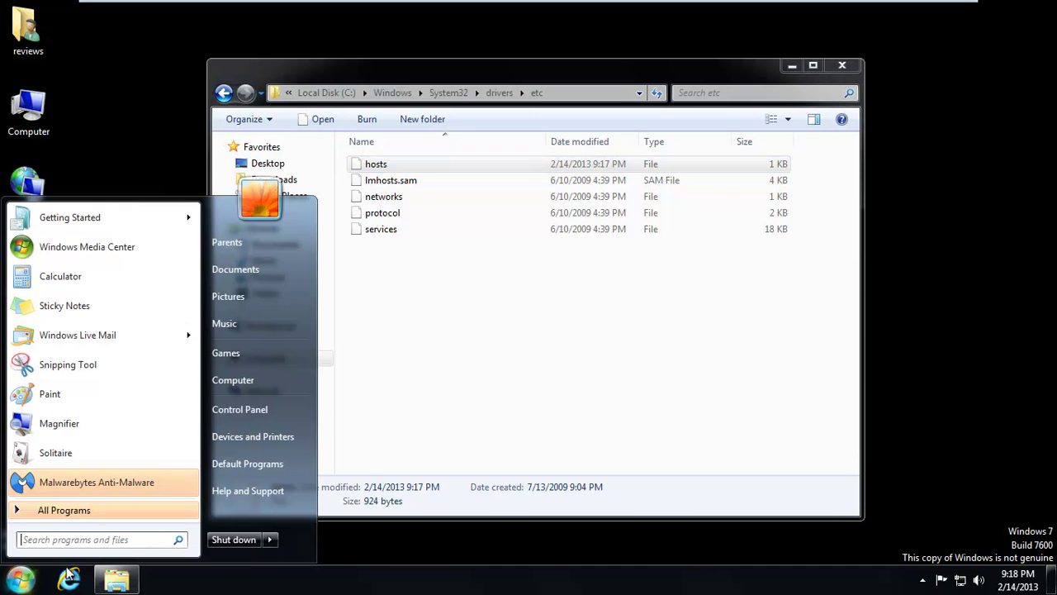
pyautogui.click(268, 541)
pyautogui.click(321, 468)
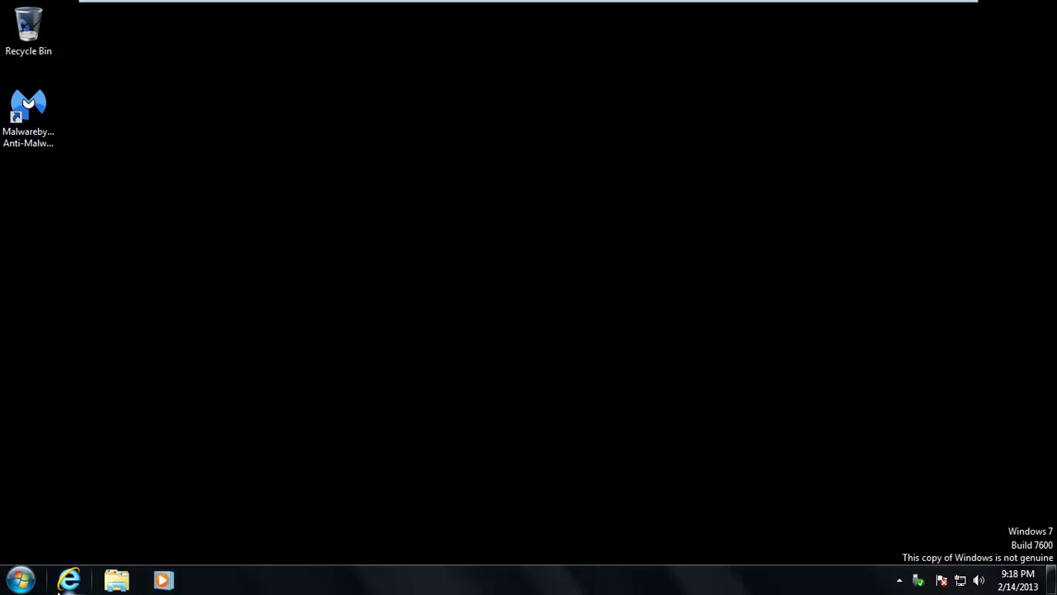
# - Open Internet Explorer and try to load facebook.com to check whether the site is blocked
pyautogui.click(69, 580)
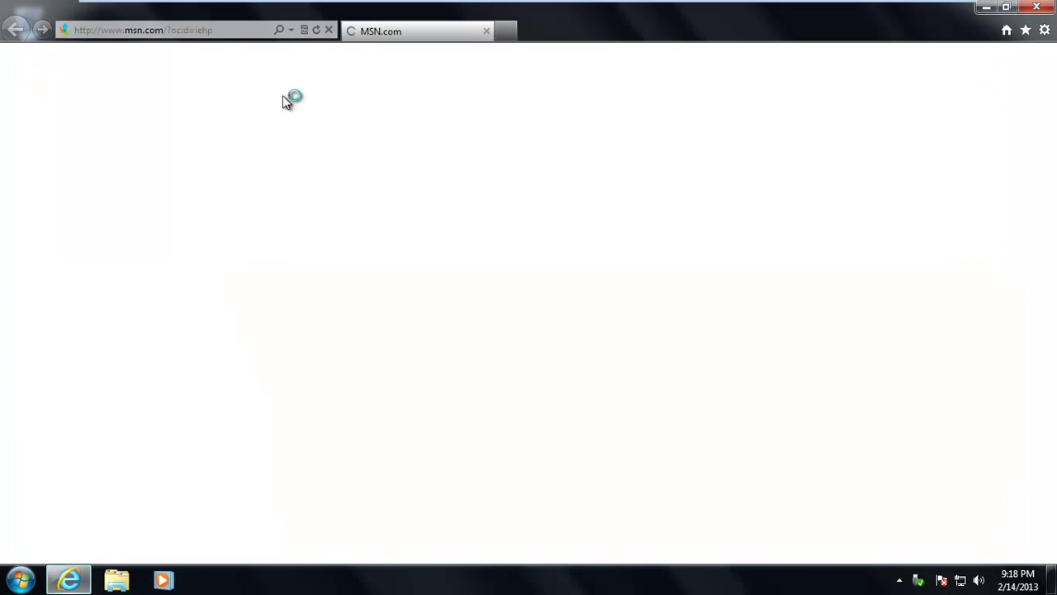
pyautogui.click(205, 30)
pyautogui.write('fac')
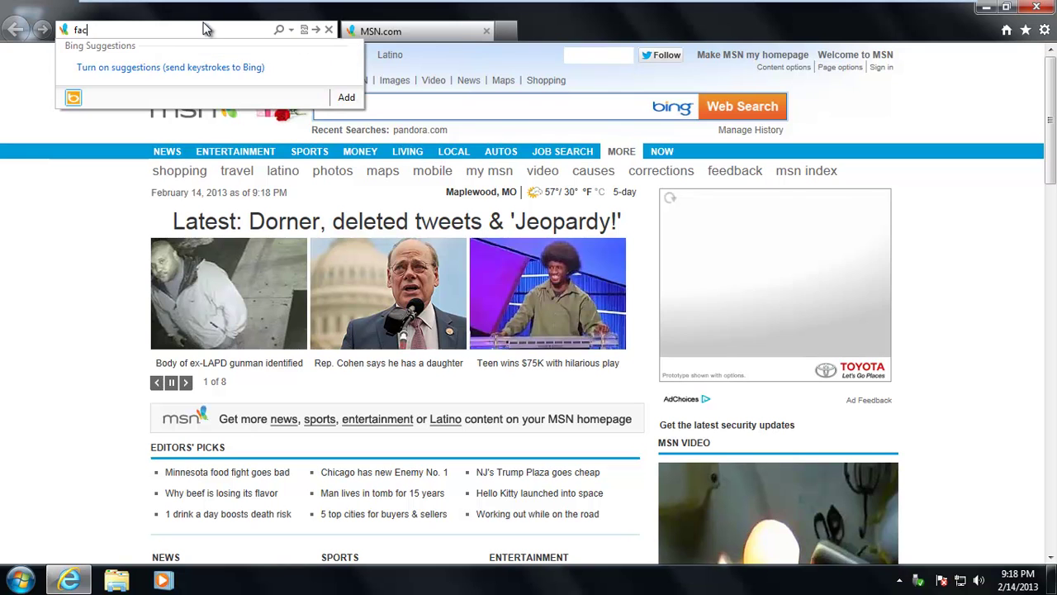
pyautogui.write('ebook.co')
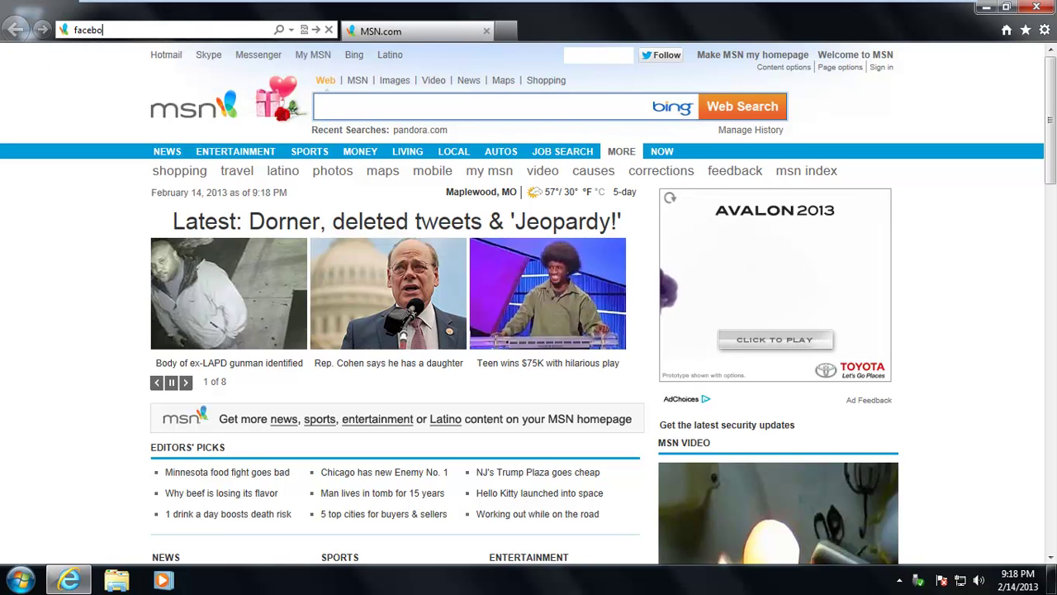
pyautogui.write('m')
pyautogui.press('Return')
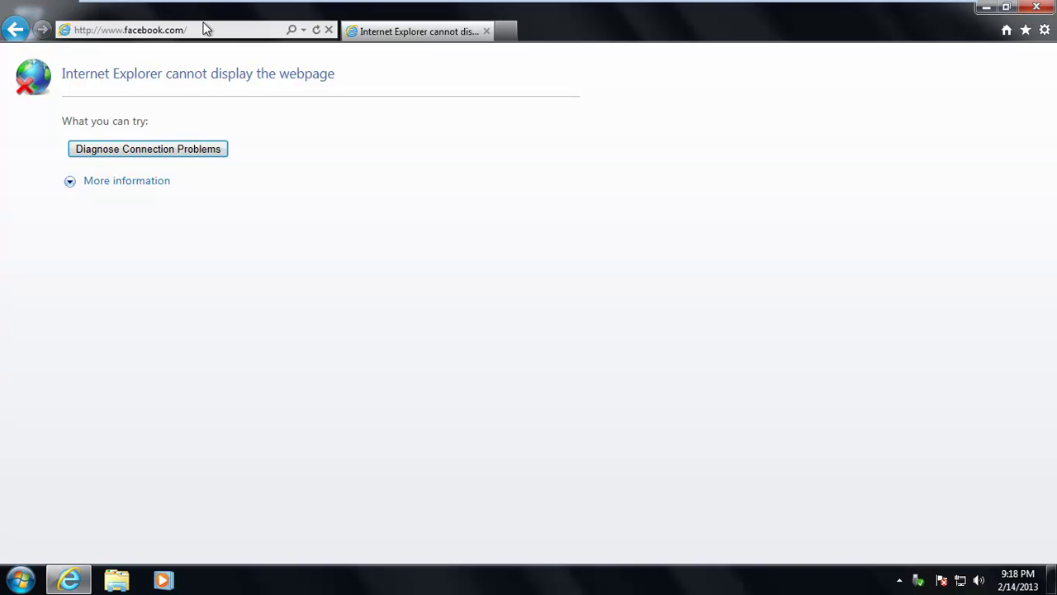
# - Try to load pandora.com in the same browser tab to check whether it is blocked
pyautogui.click(199, 30)
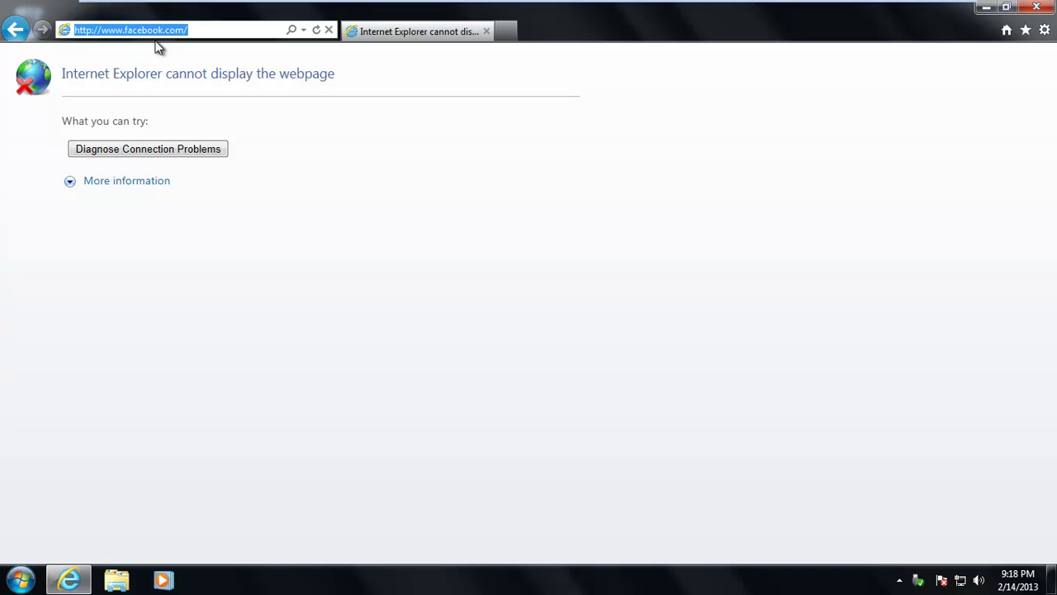
pyautogui.write('pandora')
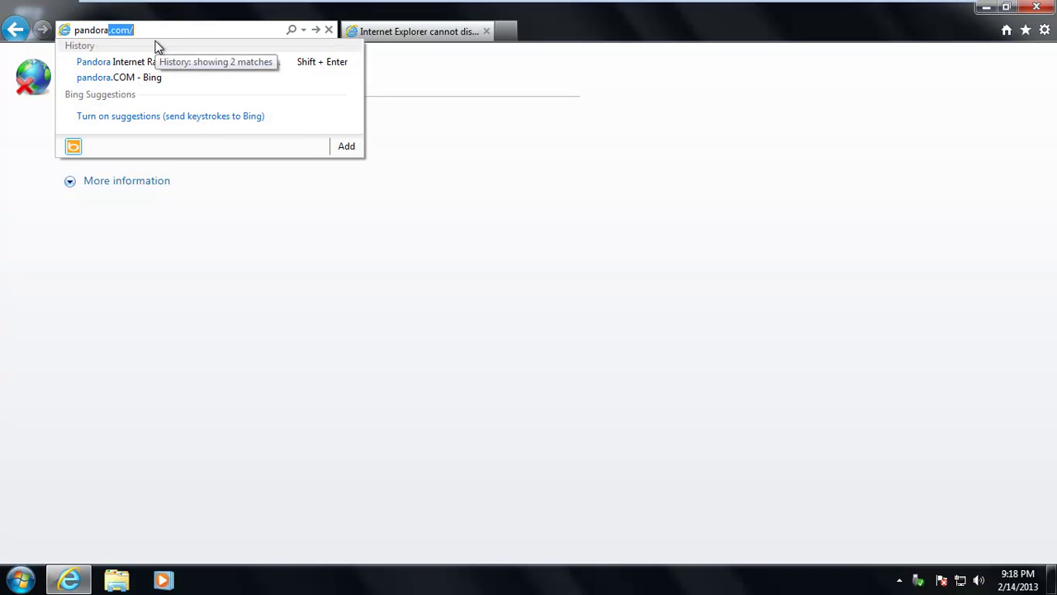
pyautogui.press('Return')
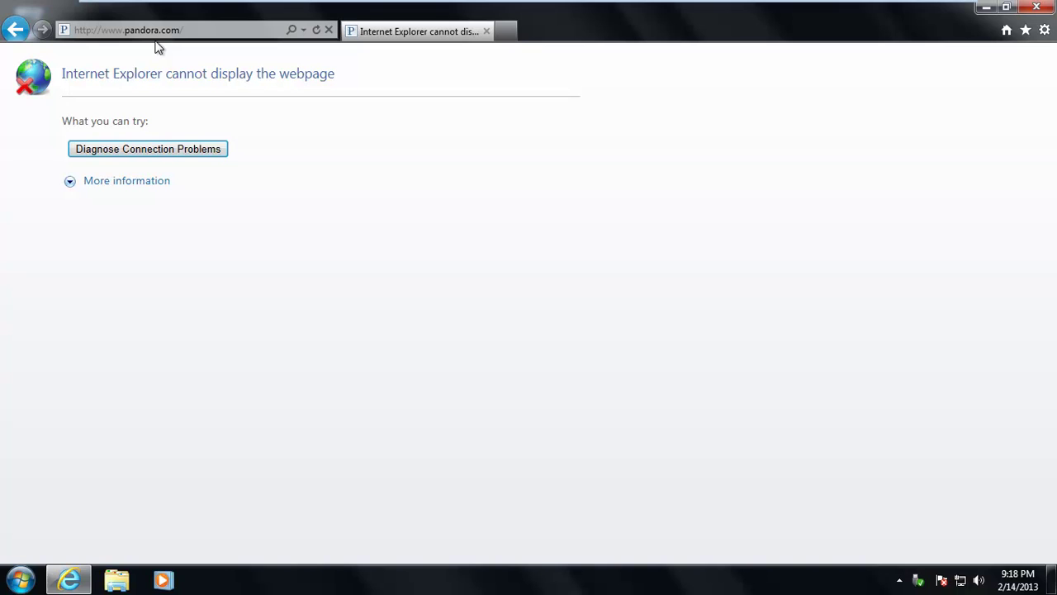